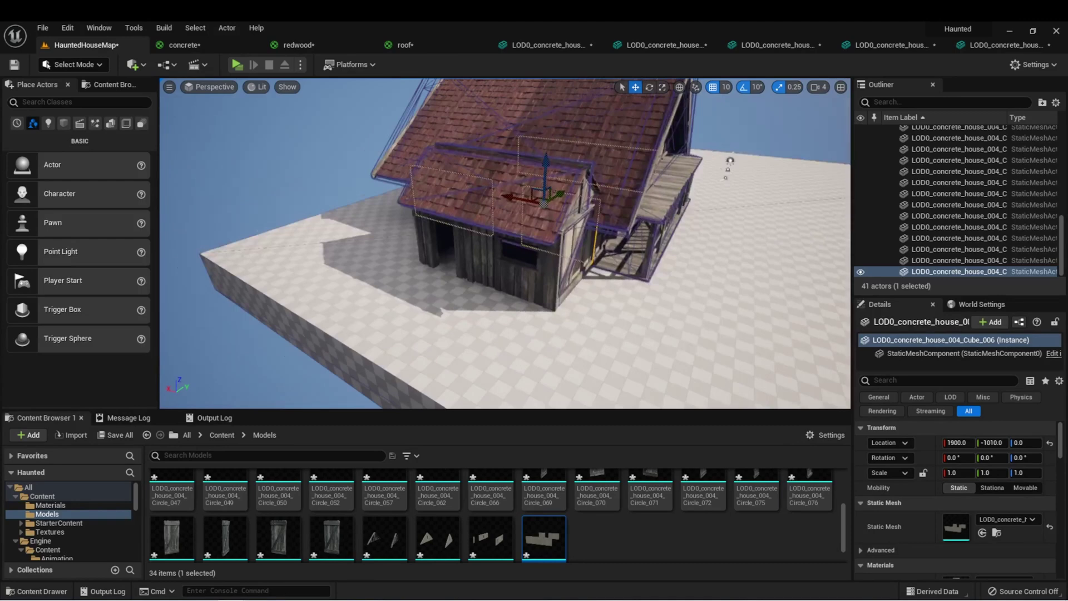
Delete the Floor slab under the house, leaving 40 actors in the level
right_click_drag(684, 355, 696, 335)
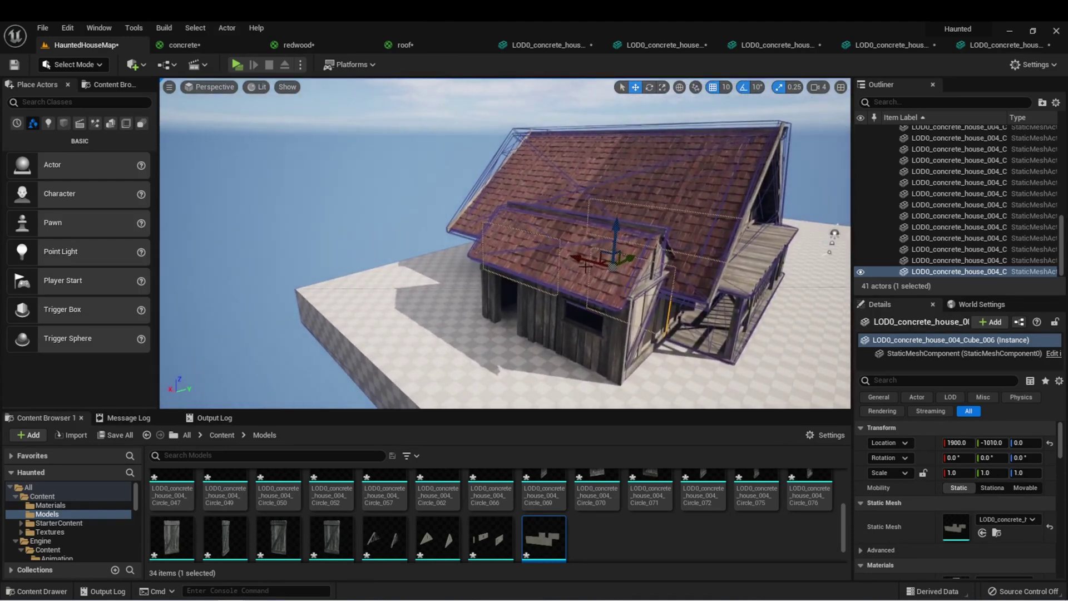
right_click_drag(433, 322, 491, 360)
key("s")
left_click(541, 295)
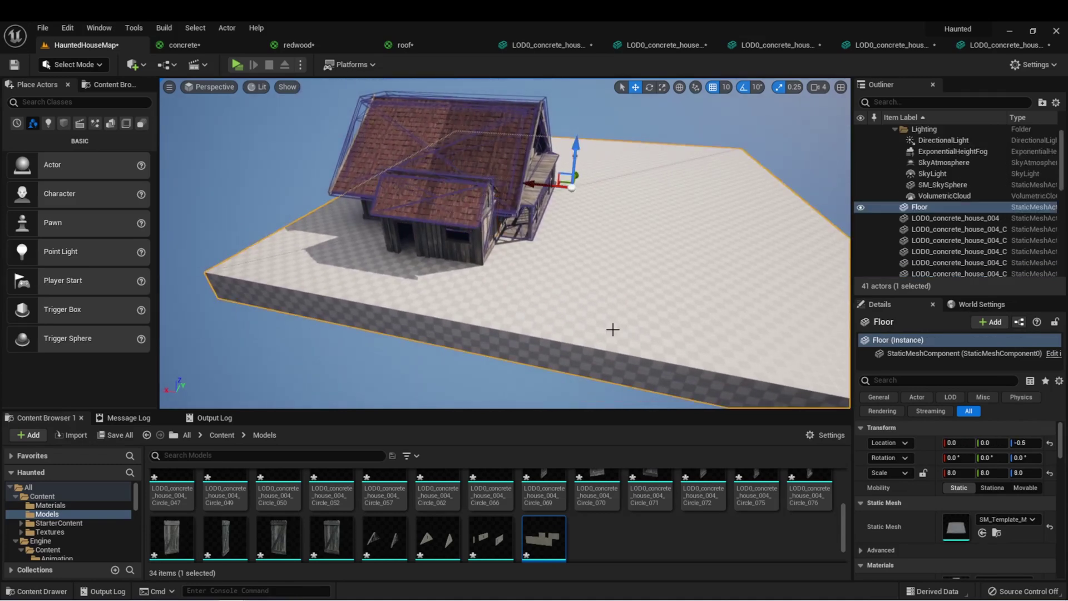
key("Delete")
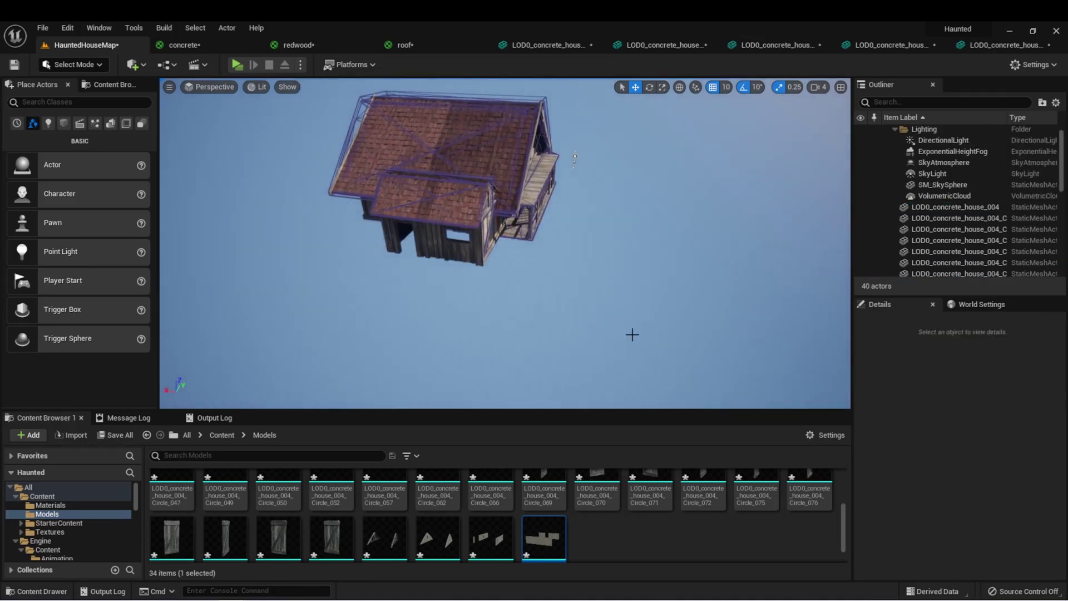
Enter Landscape Mode and look over the 8x8-component, 505x505 landscape preview grid
left_click(79, 68)
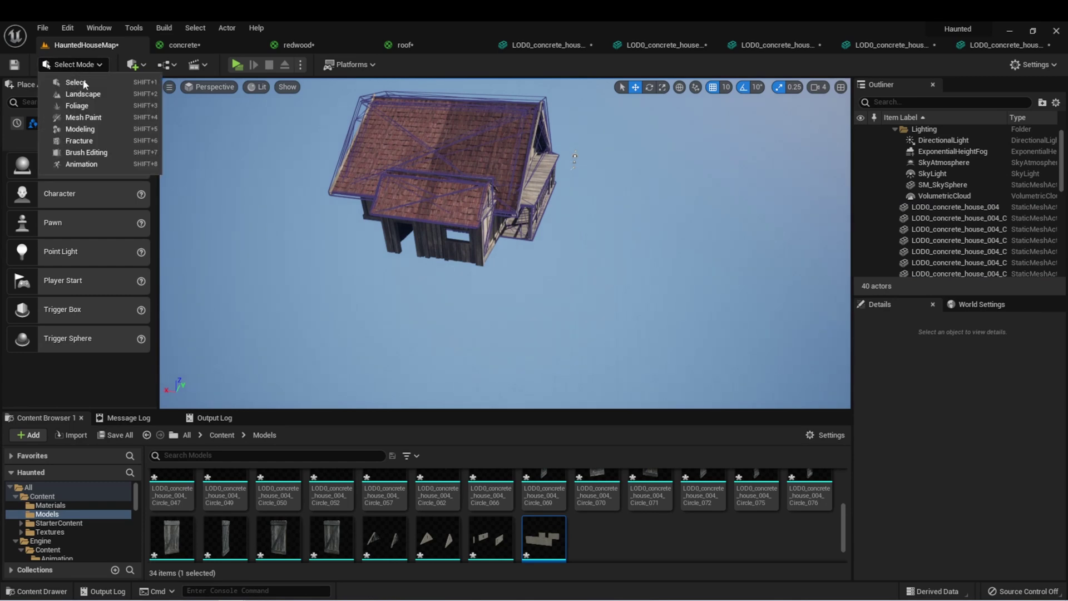
left_click(81, 94)
right_click_drag(478, 240, 492, 265)
right_click_drag(557, 262, 608, 217)
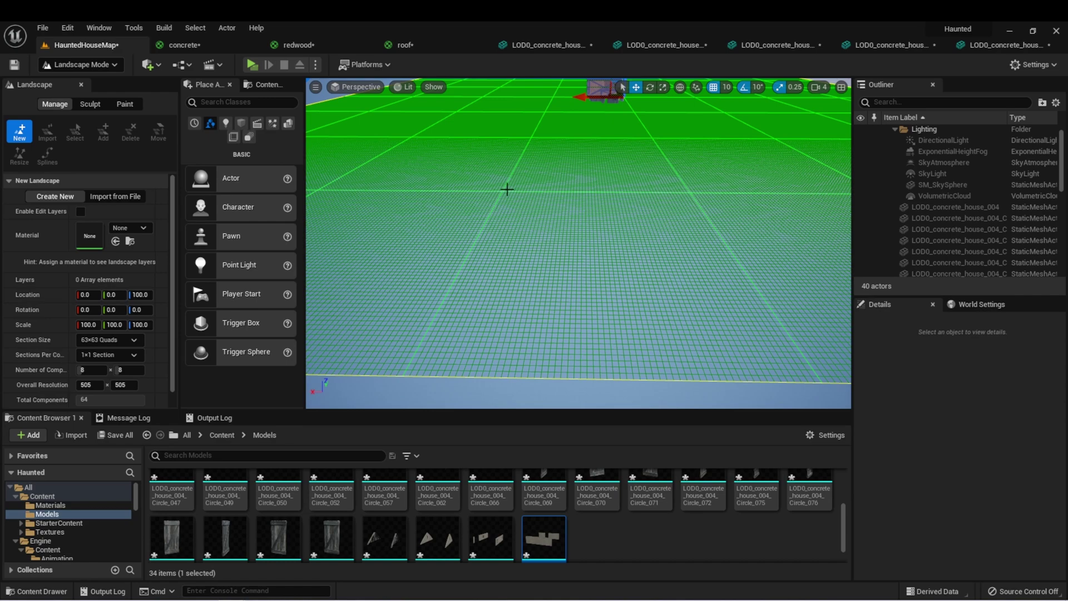
scroll(466, 224, "down", 2)
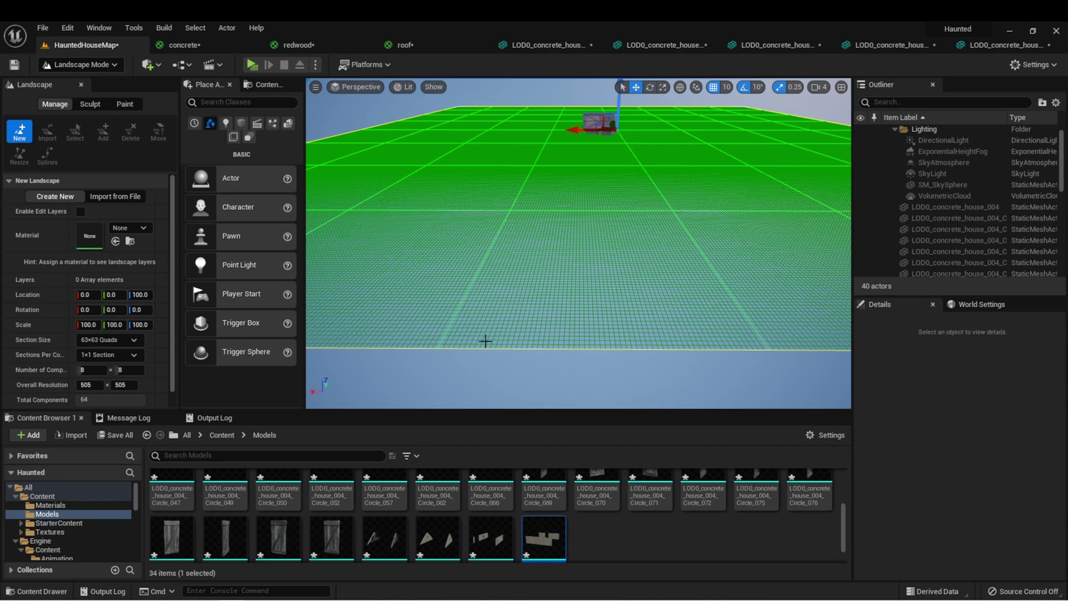
Set the landscape Section Size to 255x255 Quads
left_click(108, 339)
left_click(113, 357)
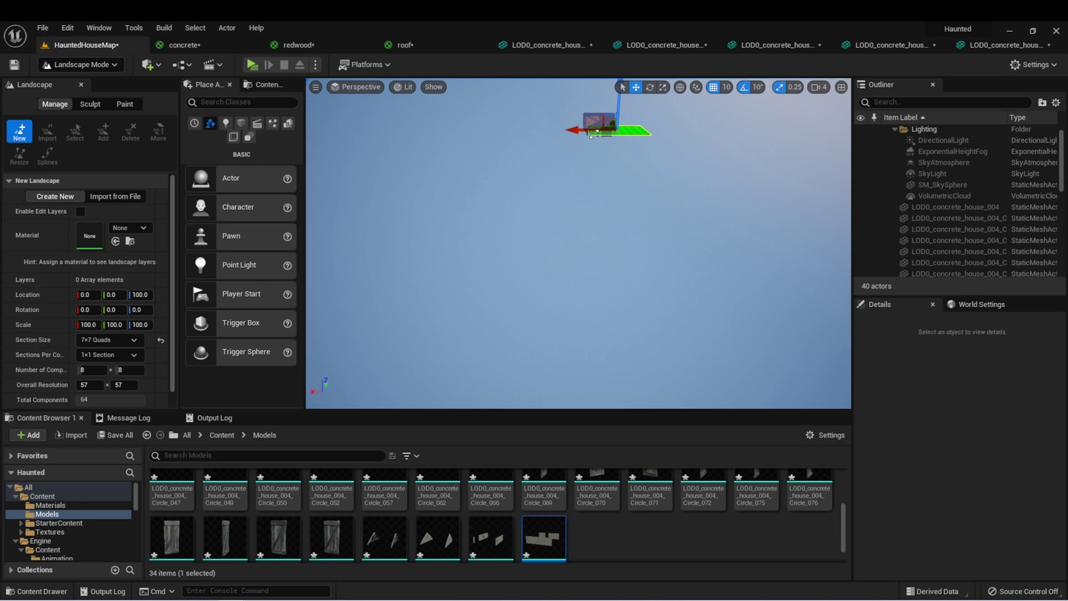
left_click(112, 339)
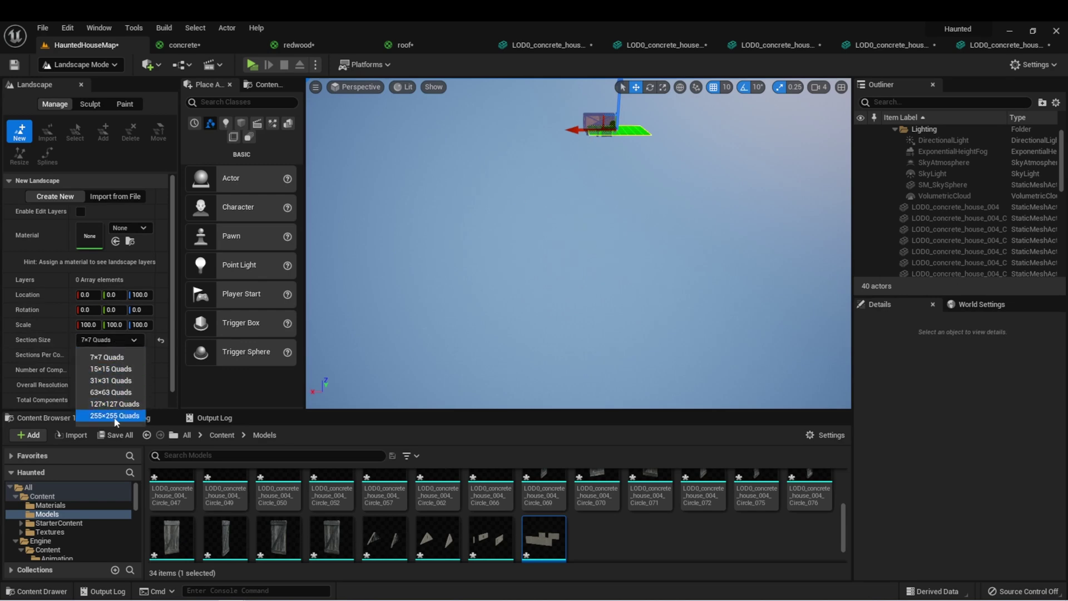
left_click(115, 416)
right_click_drag(596, 307, 467, 384)
right_click_drag(595, 340, 556, 293)
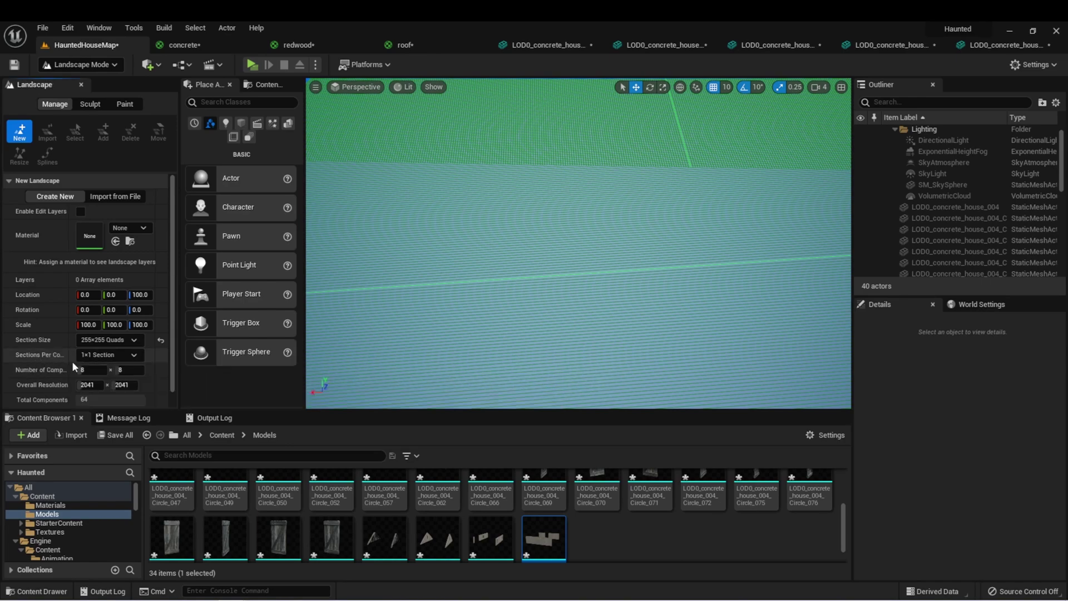
Set Sections Per Component to 2x2 Sections and view the enlarged preview
left_click(105, 354)
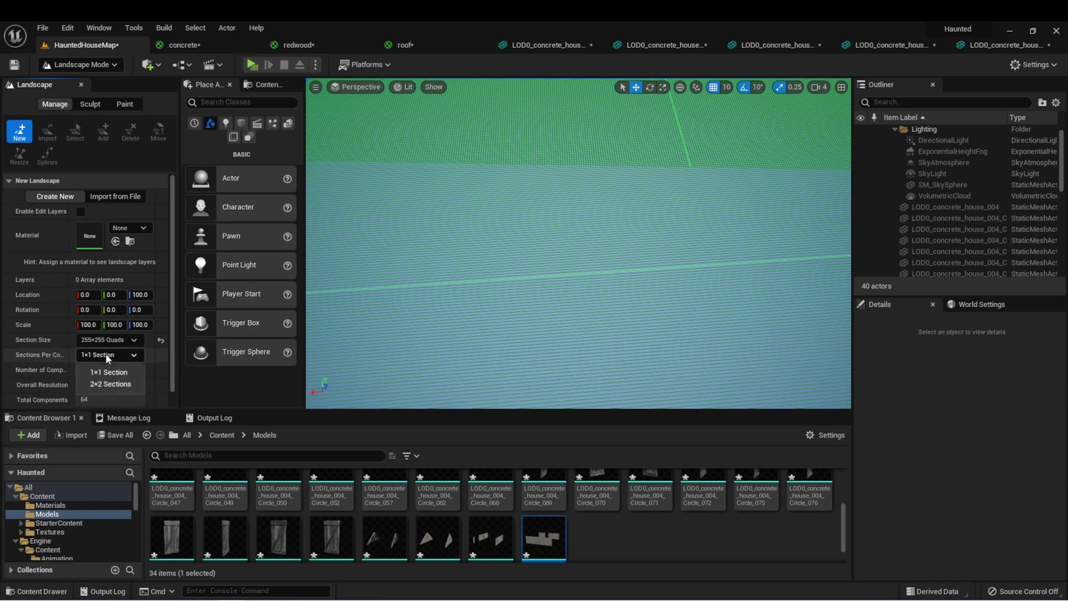
left_click(110, 384)
right_click_drag(579, 267, 656, 195)
Undo the 2x2 sections change and leave components at 8x8 for 2041x2041 resolution
key("ctrl+z")
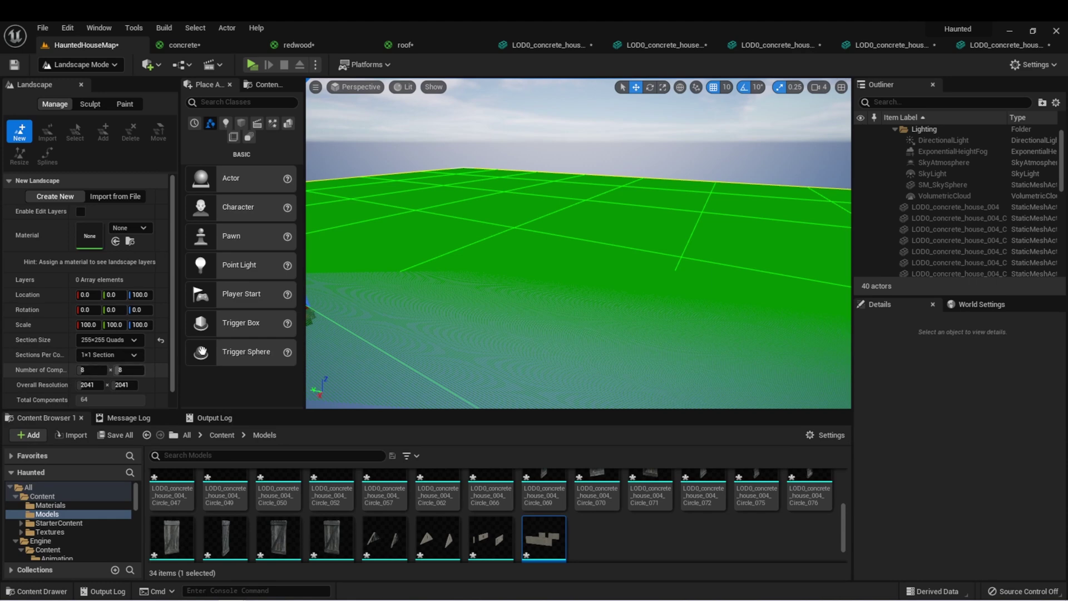
right_click_drag(479, 172, 779, 158)
left_click(87, 370)
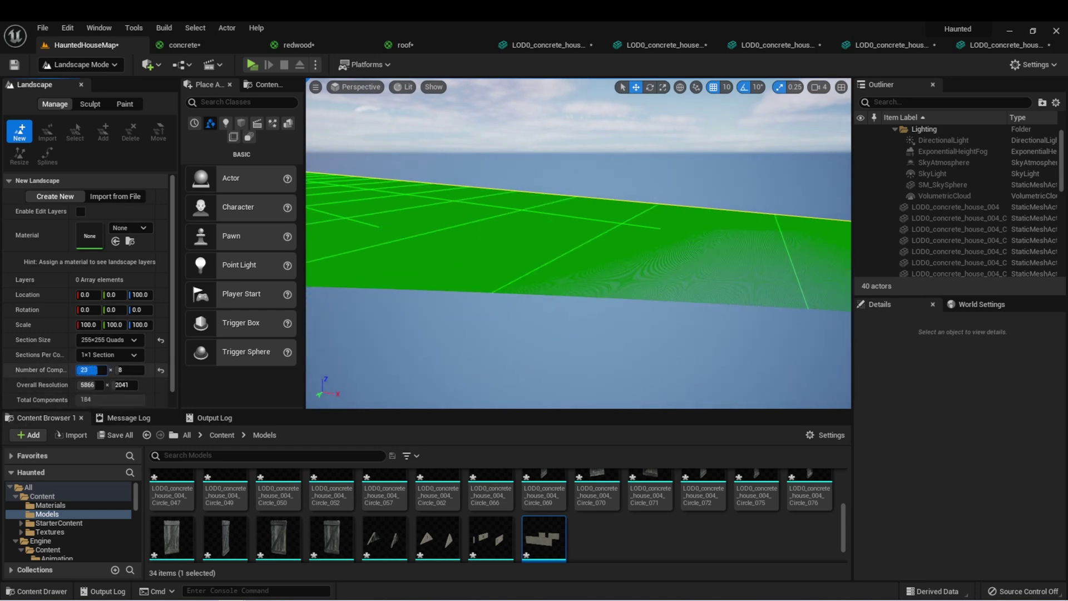
type("2")
key("BackSpace")
type("4")
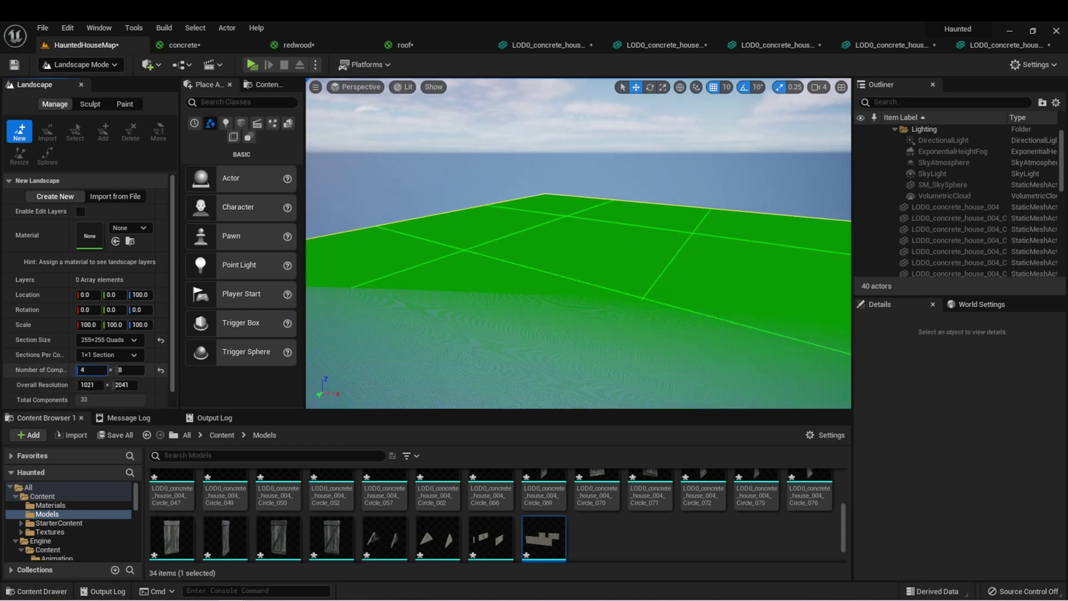
right_click_drag(578, 222, 714, 248)
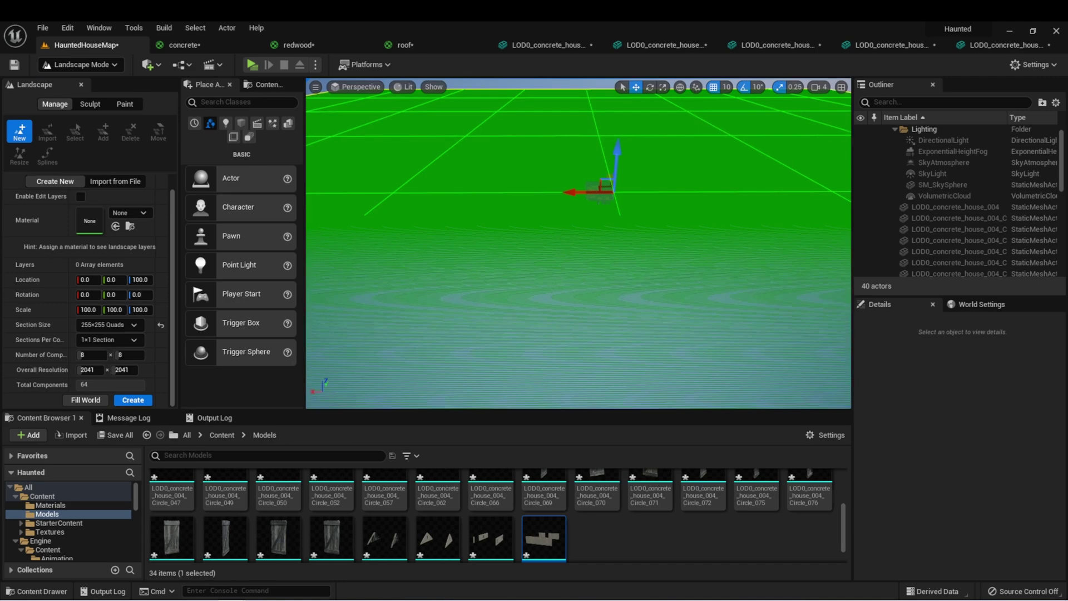
right_click_drag(579, 244, 579, 245)
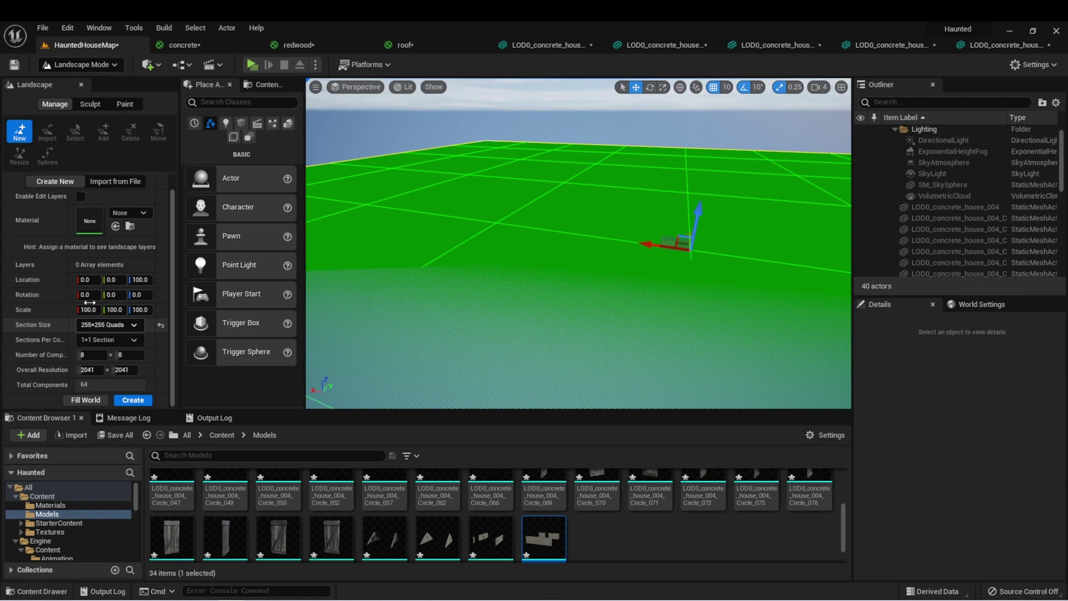
Create the flat landscape and delete the component beside the house
left_click(132, 401)
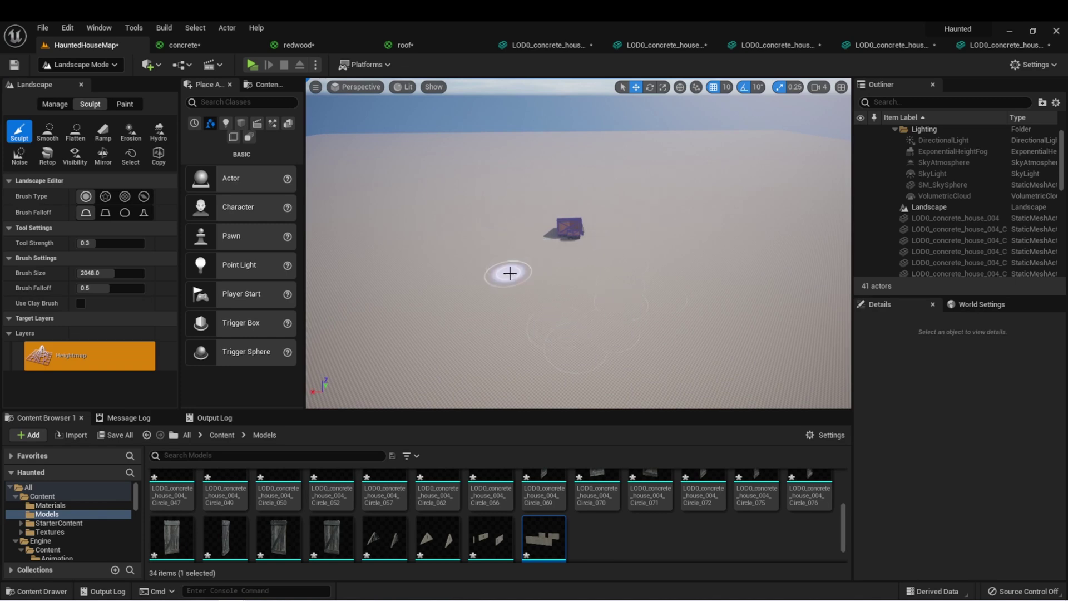
left_click(56, 104)
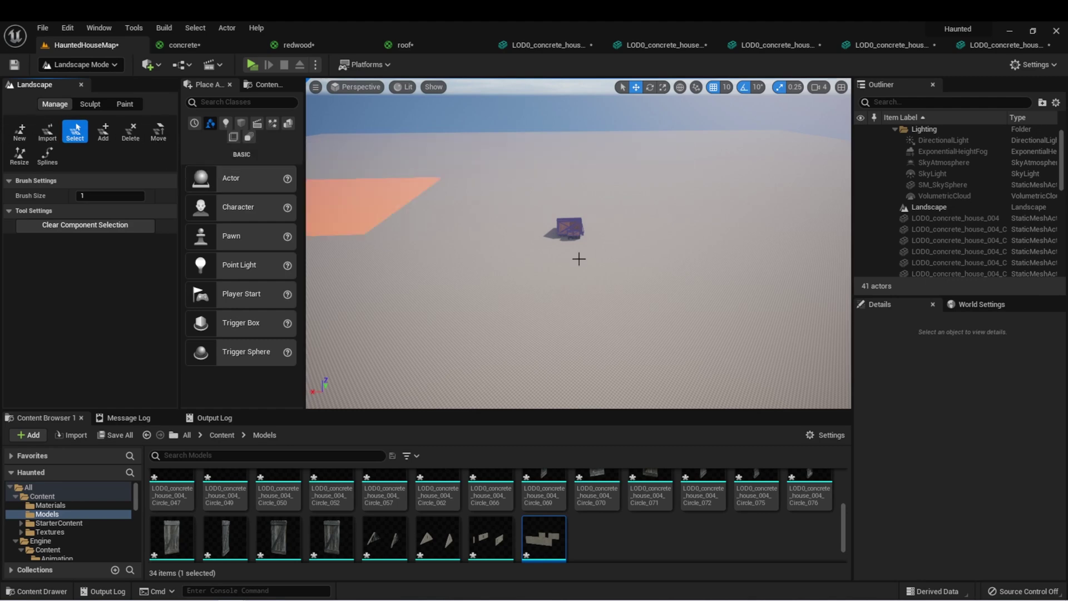
right_click_drag(577, 258, 620, 265)
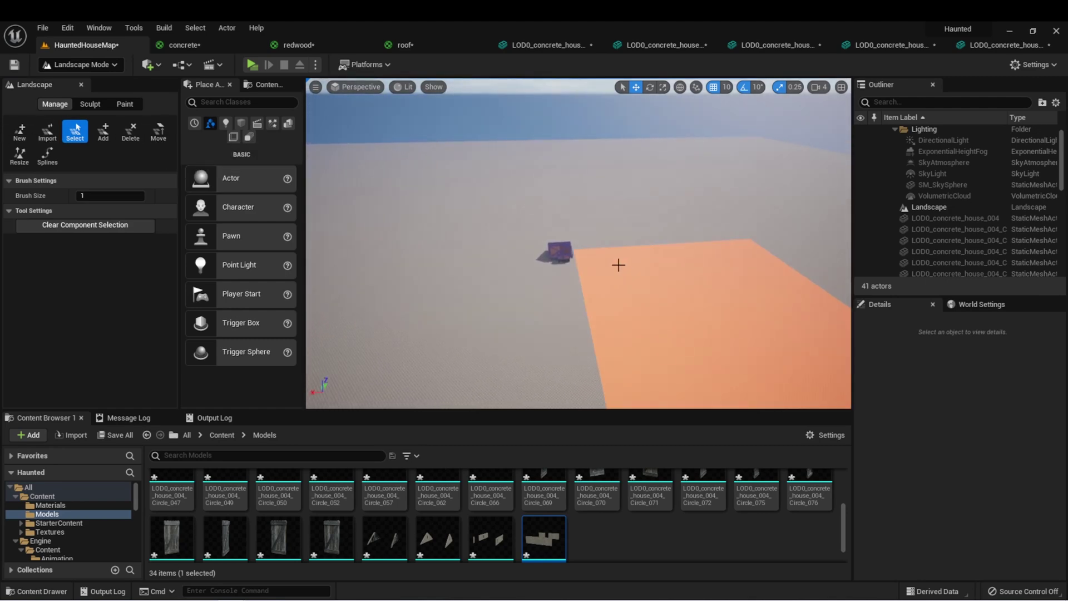
left_click(129, 134)
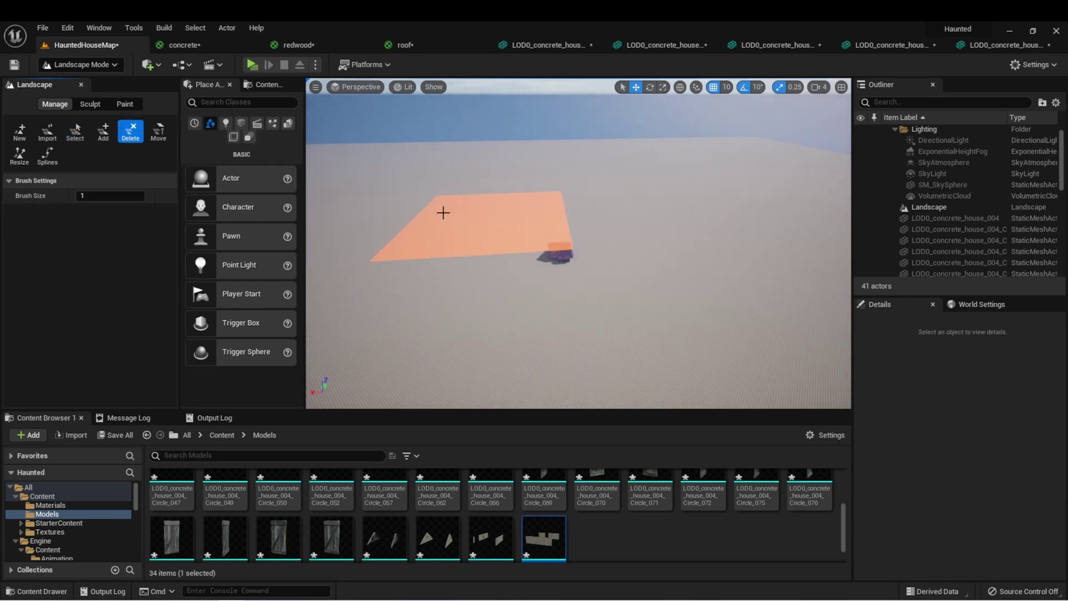
left_click(444, 214)
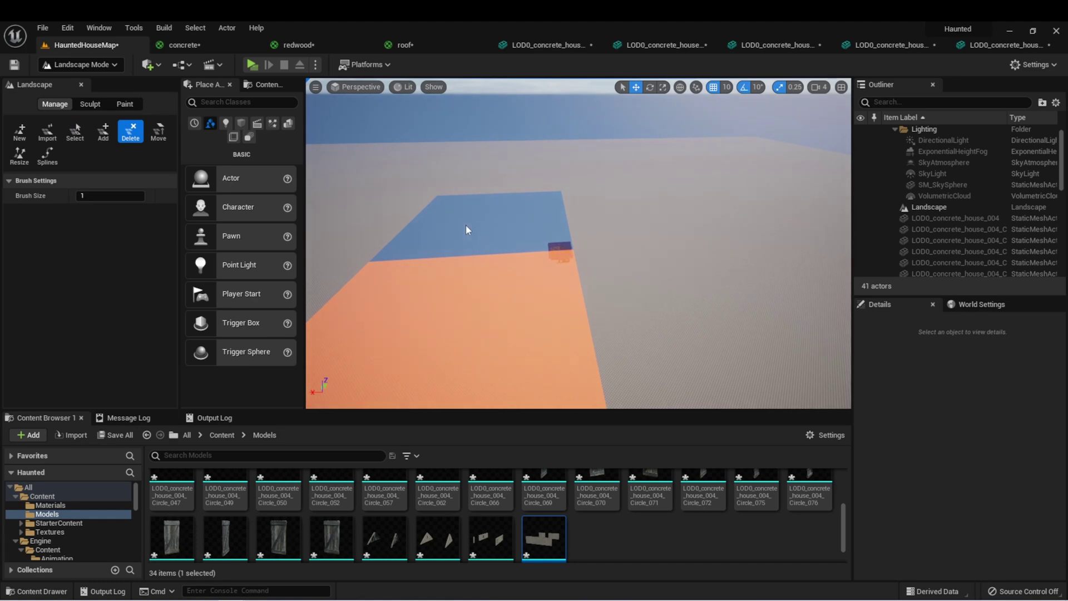
Add a new landscape component to fill the gap
left_click(103, 133)
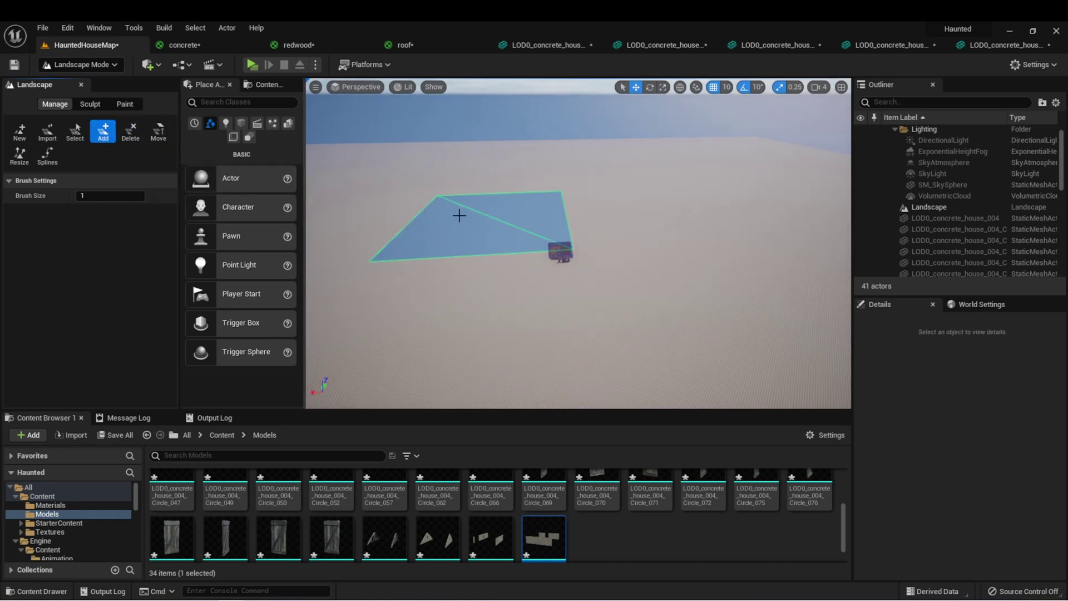
left_click(479, 222)
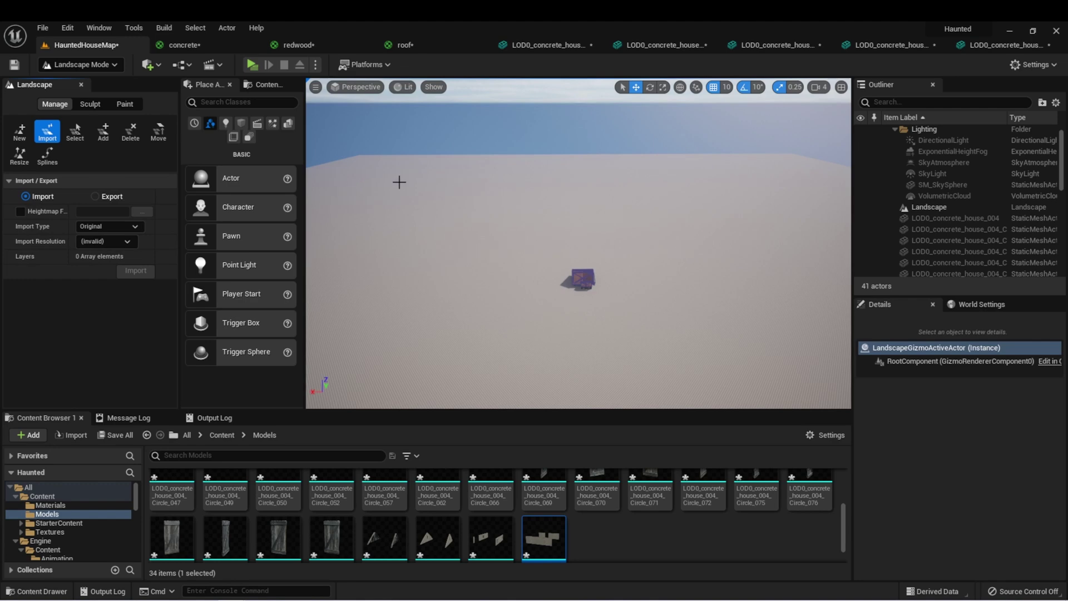
right_click_drag(679, 207, 662, 224)
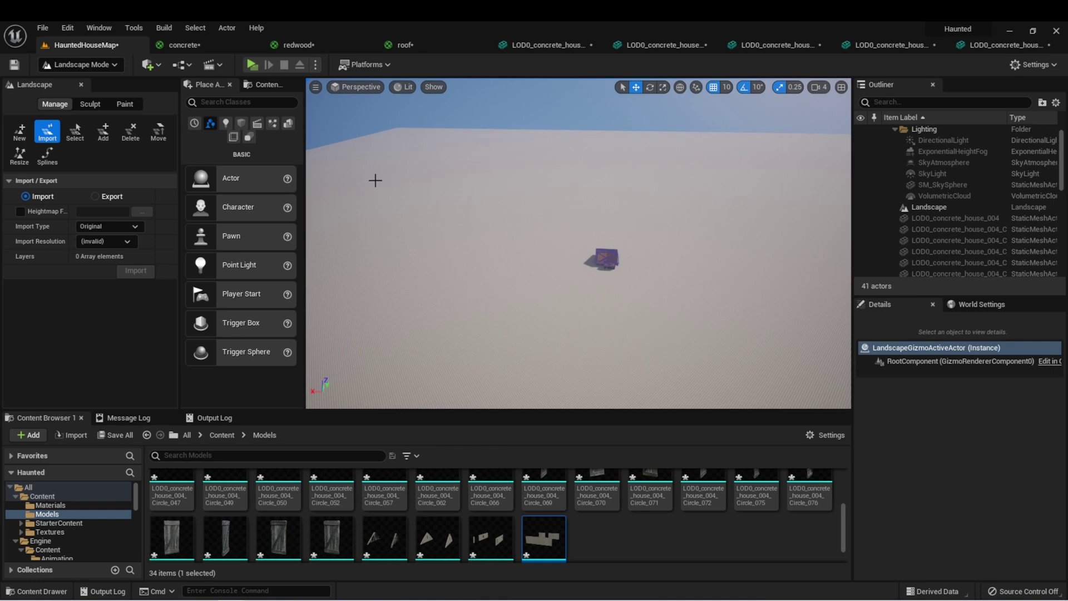
Sculpt a broad ridge of hills on the landscape beside the house
left_click(90, 105)
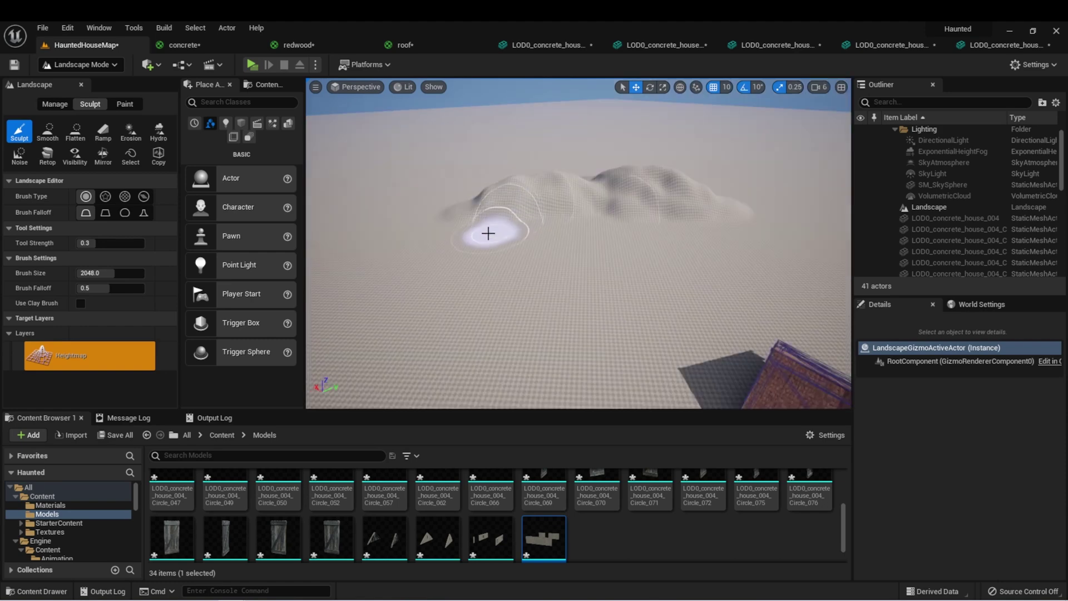
mouse_move(488, 233)
left_mouse_down()
mouse_move(592, 210)
mouse_move(739, 210)
mouse_move(548, 198)
mouse_move(422, 234)
mouse_move(582, 183)
mouse_move(539, 197)
mouse_move(681, 202)
mouse_move(498, 238)
mouse_move(679, 233)
mouse_move(435, 263)
mouse_move(502, 232)
mouse_move(719, 199)
mouse_move(751, 252)
mouse_move(722, 270)
mouse_move(544, 291)
mouse_move(752, 262)
left_mouse_up()
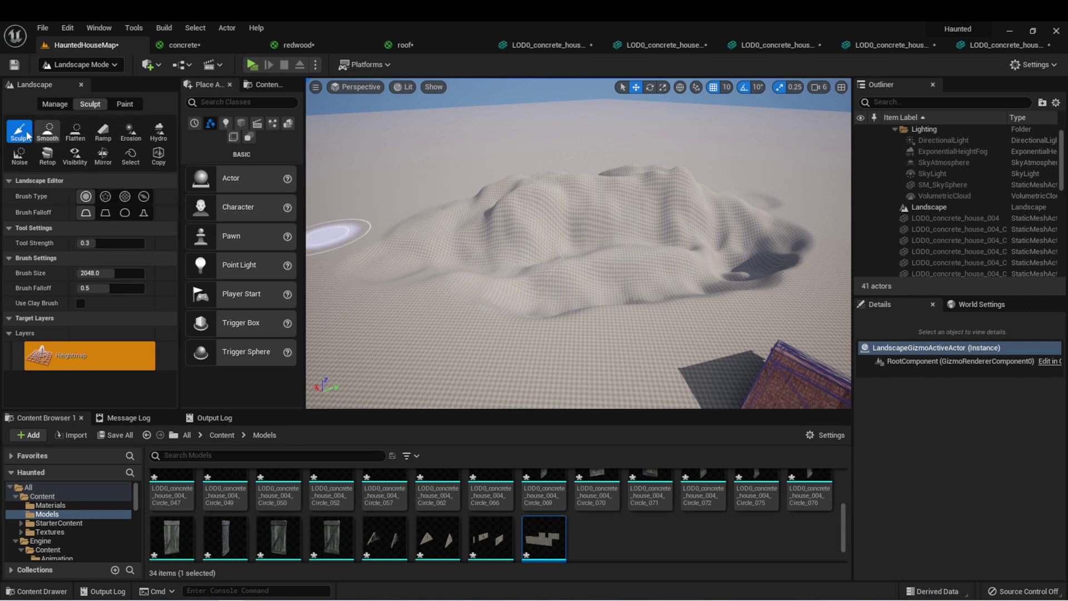
Smooth the mound's bumps, then flatten its top toward a level plateau
left_click(48, 132)
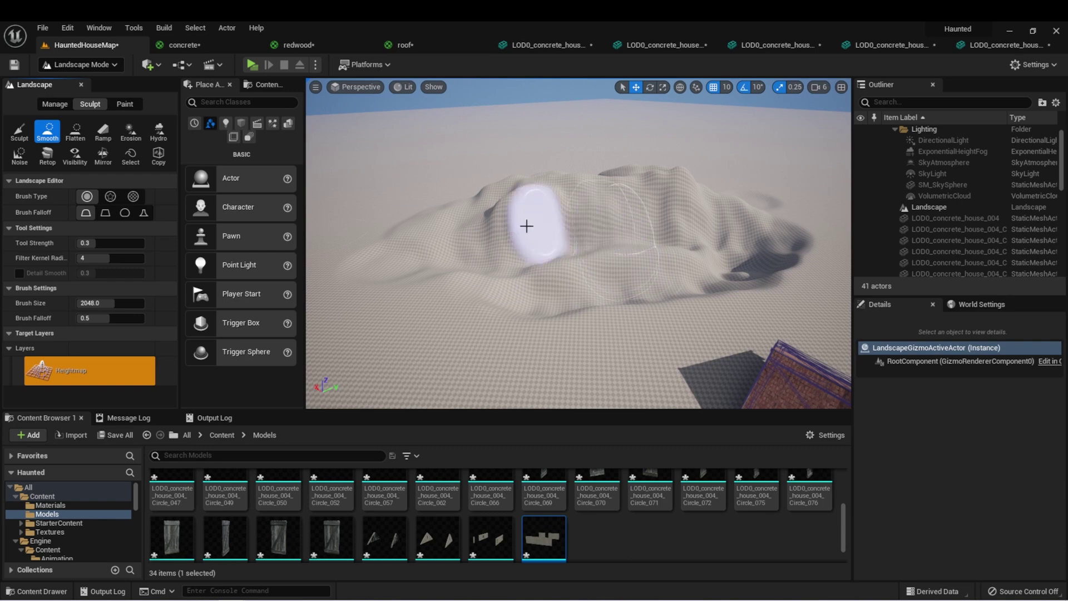
mouse_move(526, 226)
left_mouse_down()
mouse_move(668, 257)
mouse_move(549, 281)
mouse_move(556, 251)
mouse_move(629, 256)
mouse_move(648, 241)
mouse_move(698, 250)
mouse_move(753, 222)
mouse_move(656, 301)
mouse_move(582, 200)
mouse_move(622, 238)
mouse_move(503, 279)
mouse_move(611, 243)
mouse_move(603, 277)
mouse_move(771, 254)
mouse_move(717, 295)
mouse_move(729, 282)
mouse_move(672, 305)
mouse_move(501, 319)
left_mouse_up()
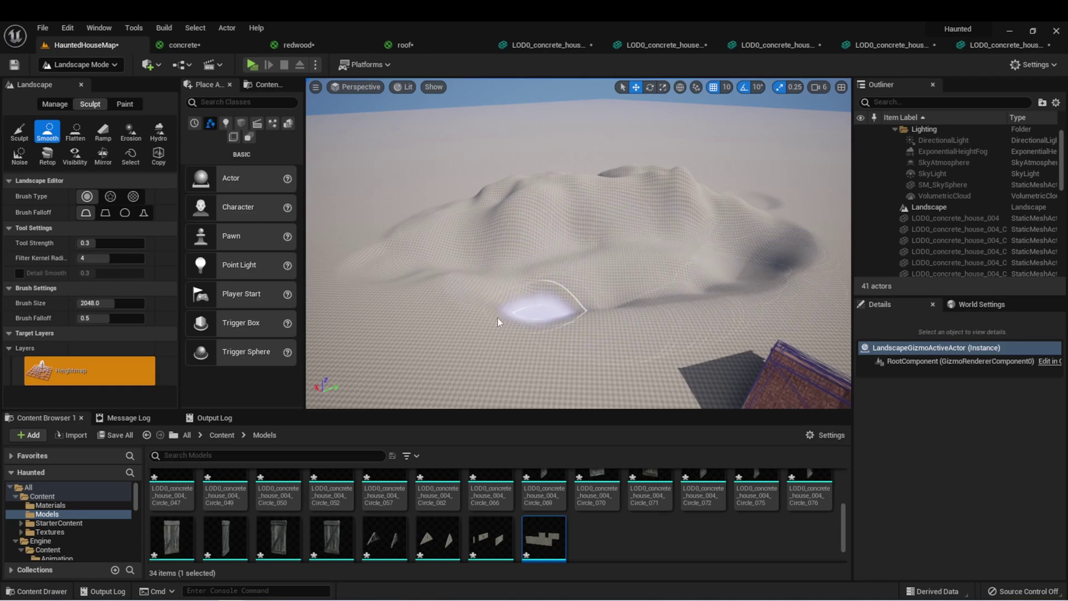
left_click(76, 133)
mouse_move(448, 222)
left_mouse_down()
mouse_move(608, 222)
mouse_move(620, 219)
mouse_move(610, 207)
mouse_move(594, 213)
mouse_move(705, 212)
mouse_move(464, 229)
mouse_move(712, 198)
mouse_move(494, 210)
mouse_move(644, 200)
mouse_move(567, 206)
mouse_move(537, 220)
mouse_move(696, 209)
mouse_move(512, 243)
mouse_move(465, 239)
mouse_move(668, 226)
left_mouse_up()
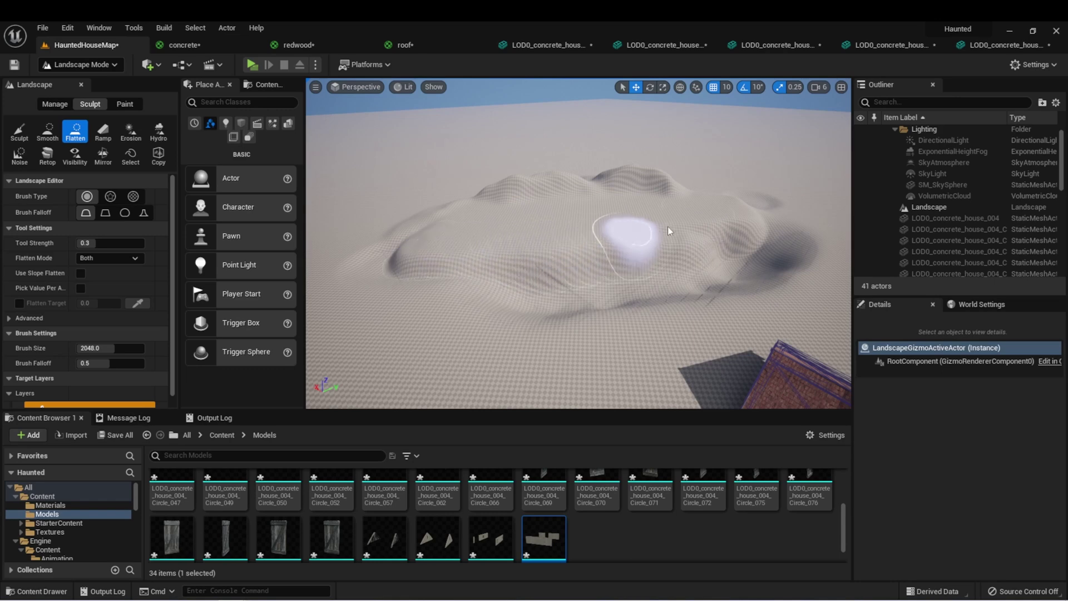
Erode the mound's front slope with the Erosion tool and inspect the result
left_click(131, 133)
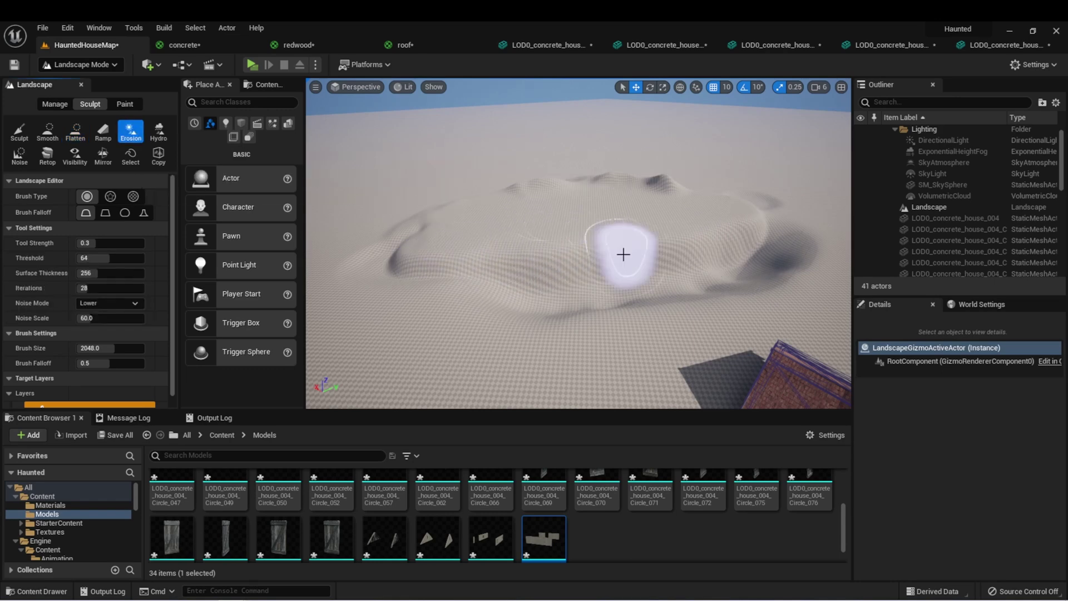
mouse_move(623, 252)
left_mouse_down()
mouse_move(738, 243)
mouse_move(622, 265)
mouse_move(753, 231)
mouse_move(741, 217)
mouse_move(684, 222)
mouse_move(598, 255)
mouse_move(569, 245)
left_mouse_up()
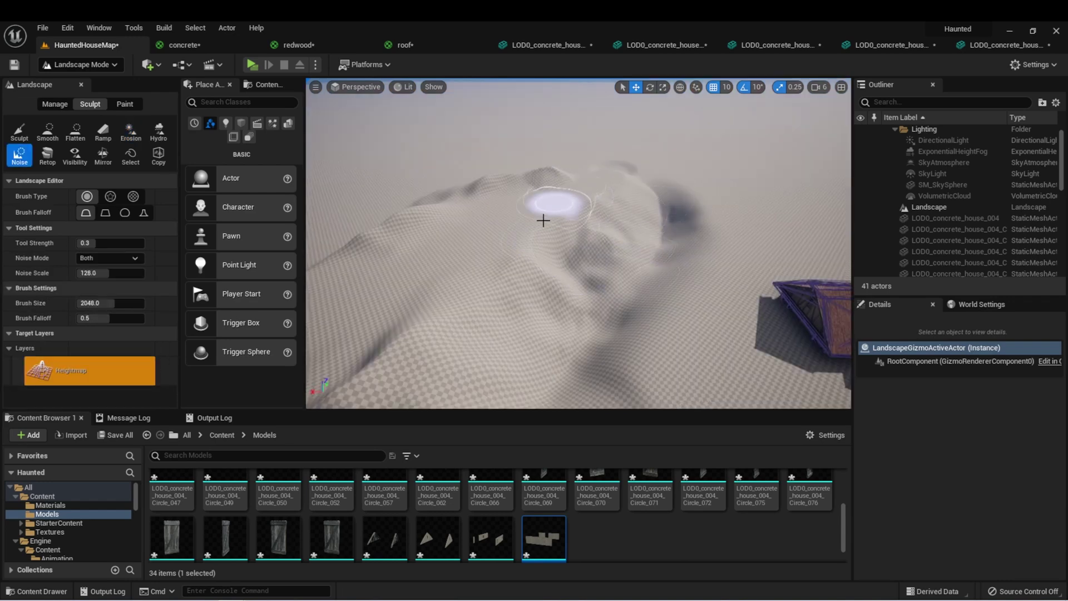
right_click_drag(613, 224, 523, 210)
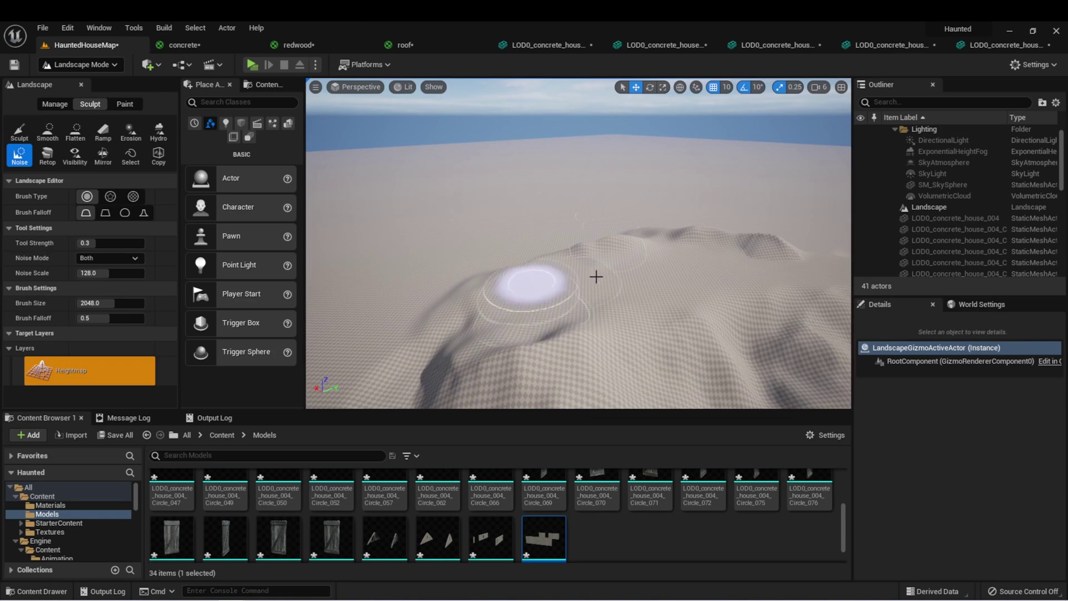
right_click_drag(608, 267, 671, 254)
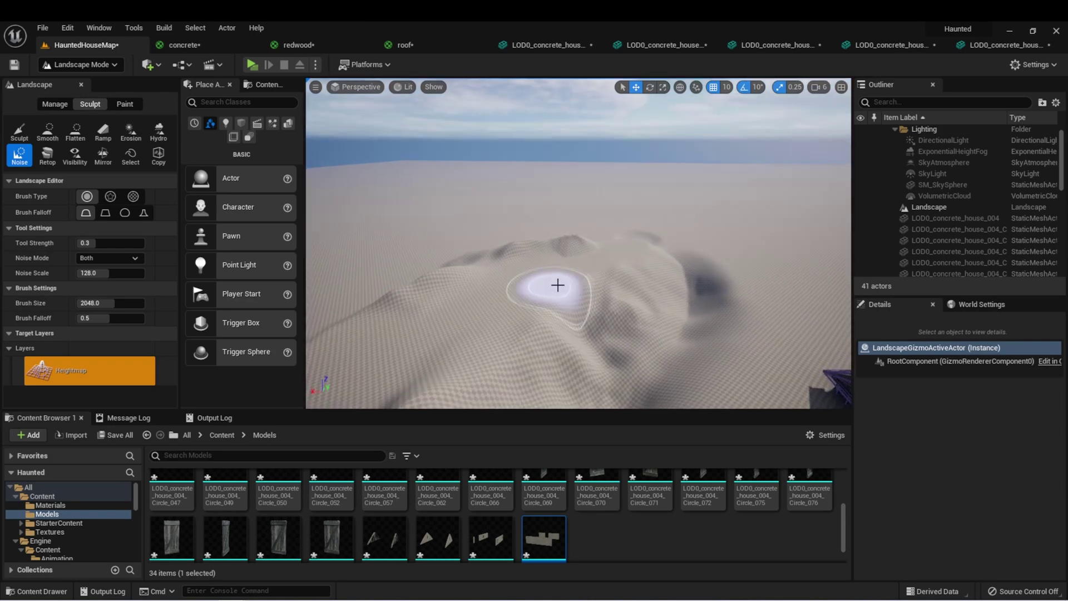